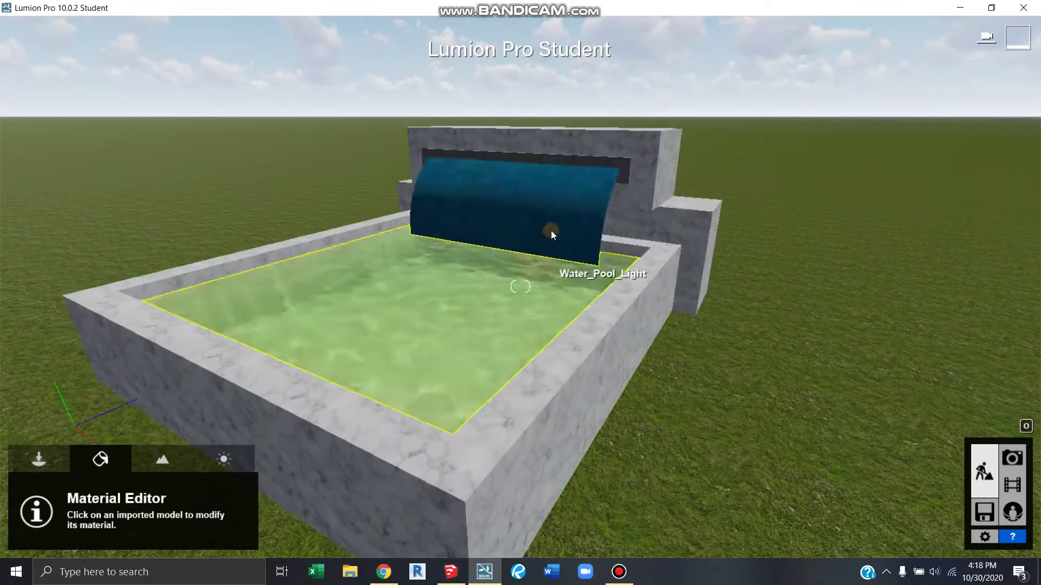
Apply the Water material to the fountain's pool surface, Water_Pool_Light, from the material library
key("d")
right_click_drag(570, 202, 540, 184)
key("w")
key("a")
key("s")
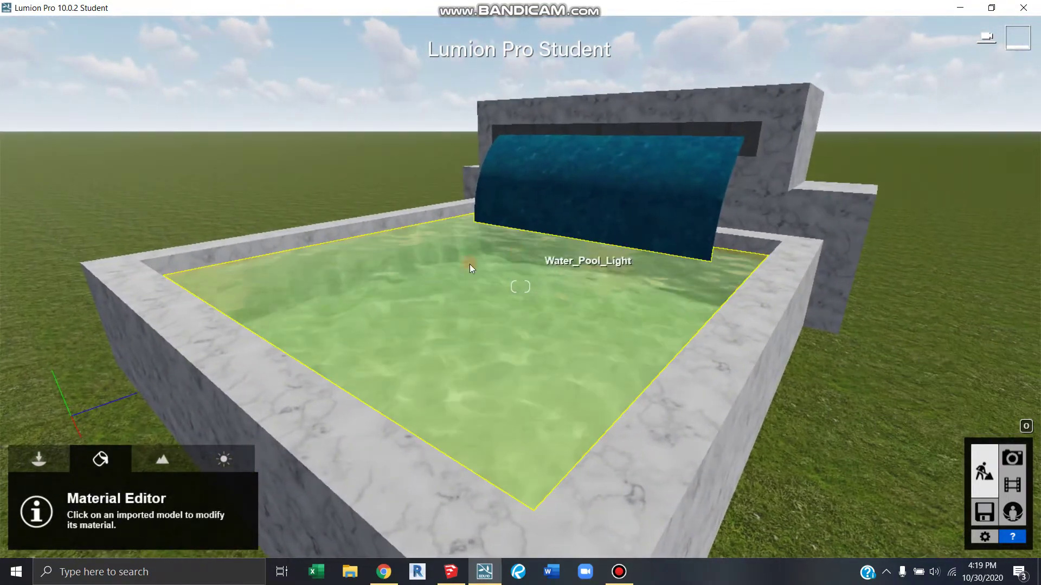
key("q")
right_click_drag(568, 270, 557, 314)
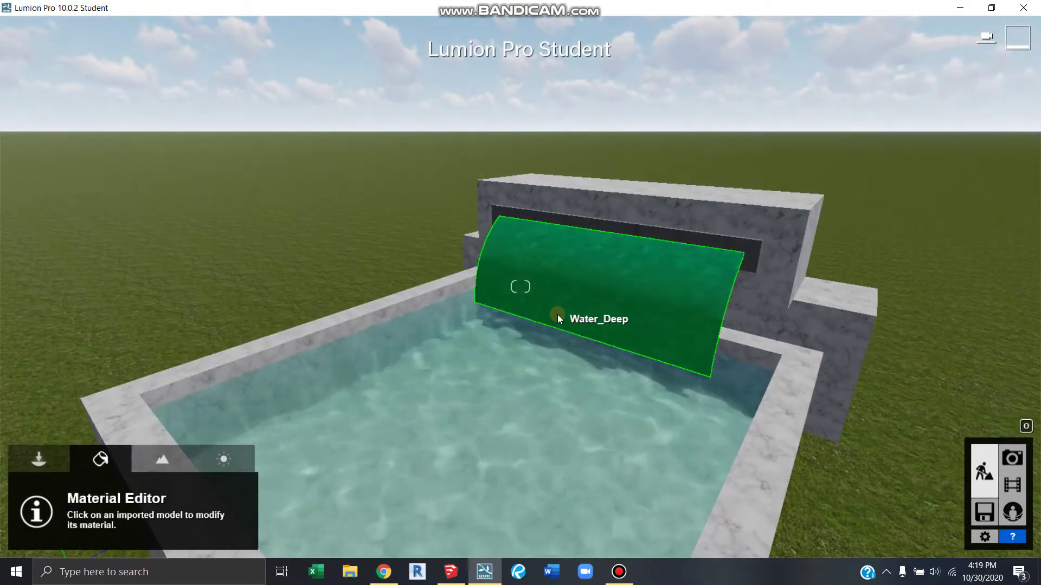
scroll(557, 314, "down", 3)
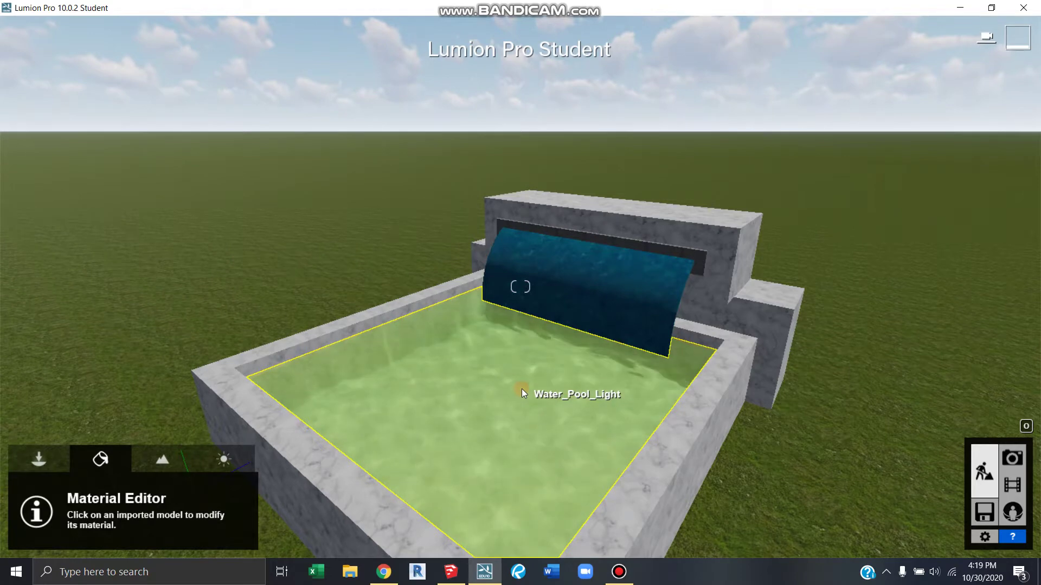
left_click(522, 388)
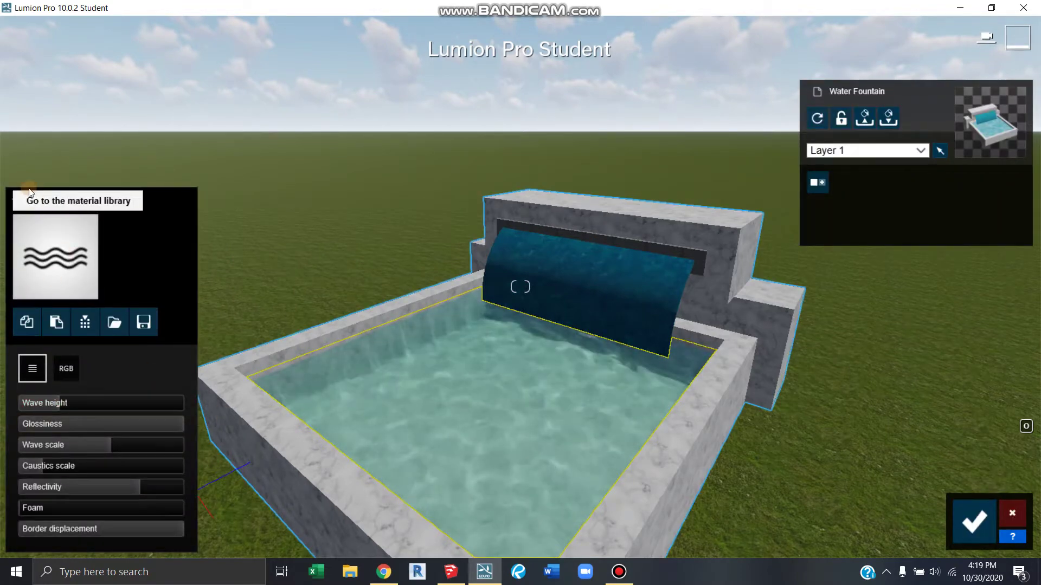
left_click(15, 199)
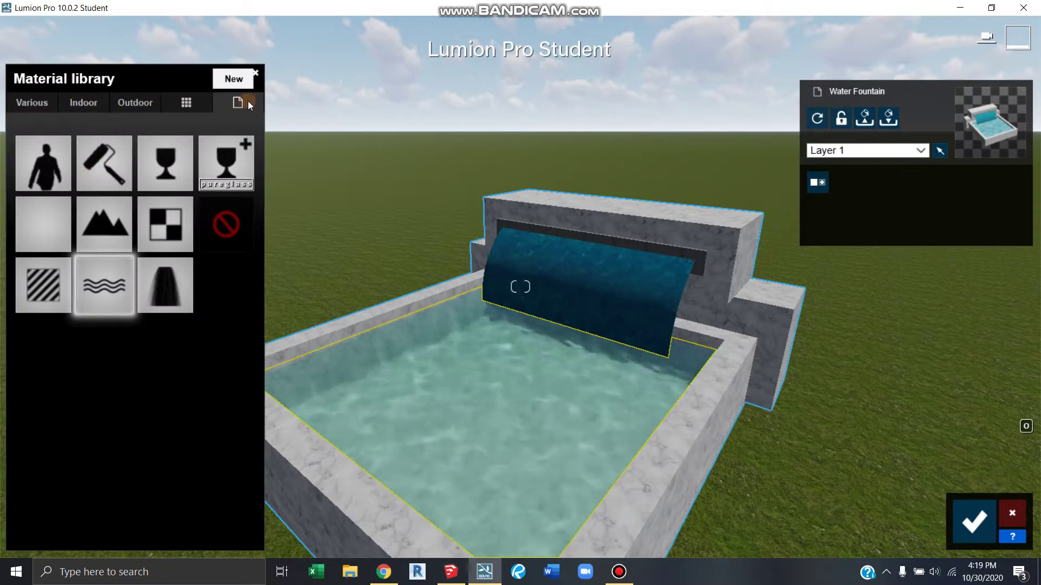
left_click(111, 290)
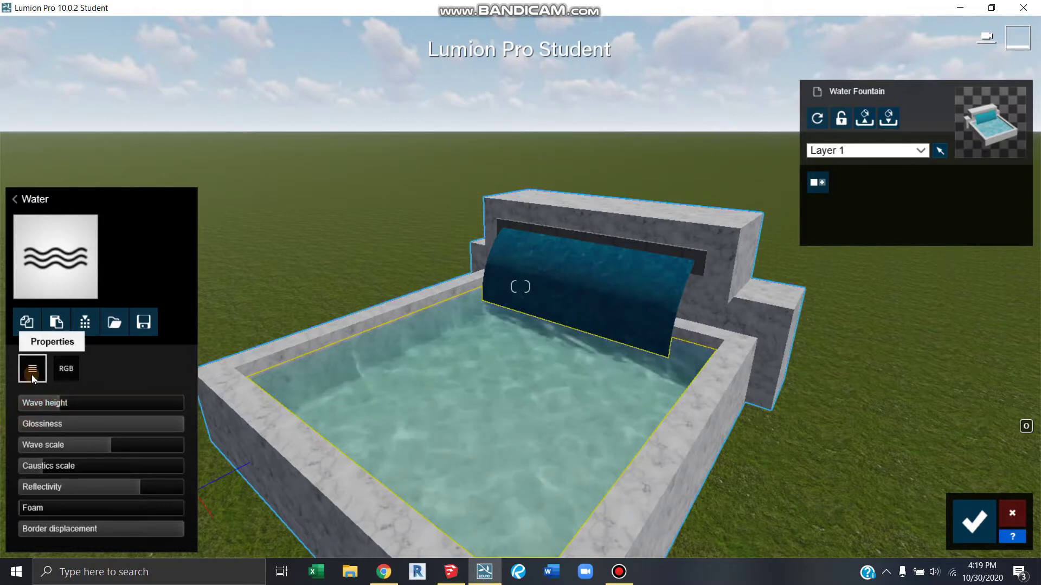
Recolour the pool water to a darker, nearly neutral grey, keep colour density minimal, and raise the lightup water colour slightly
left_click(64, 370)
mouse_move(125, 470)
left_mouse_down()
mouse_move(121, 519)
mouse_move(114, 461)
mouse_move(79, 474)
mouse_move(70, 510)
left_mouse_up()
left_click(107, 450)
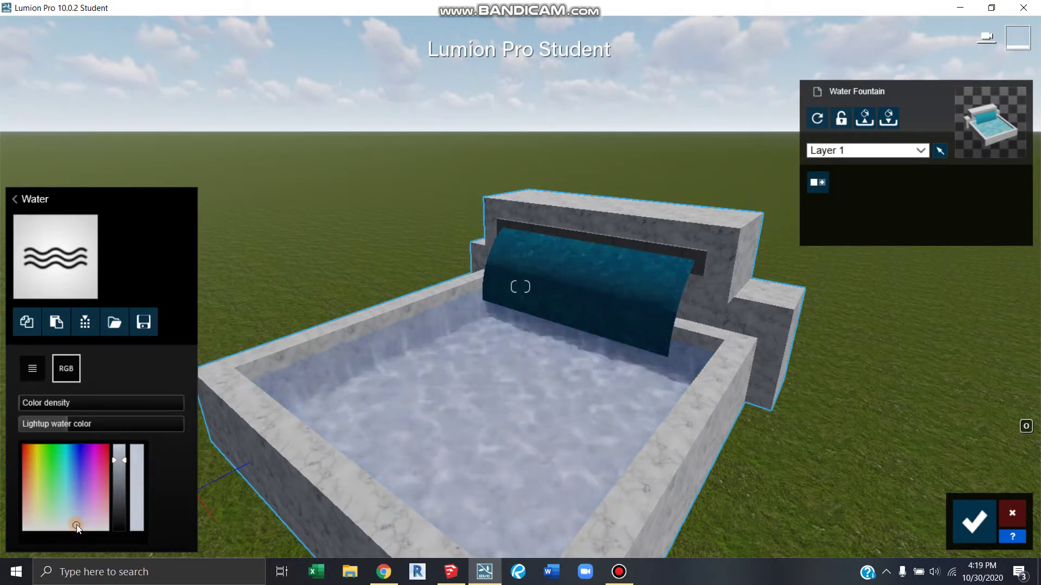
left_click_drag(121, 454, 121, 477)
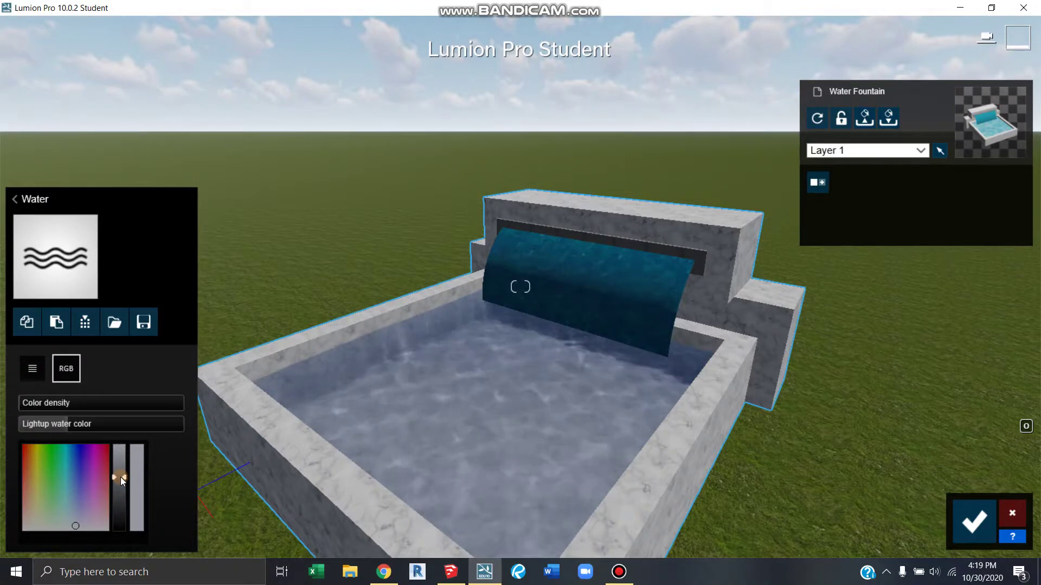
left_click_drag(78, 520, 66, 527)
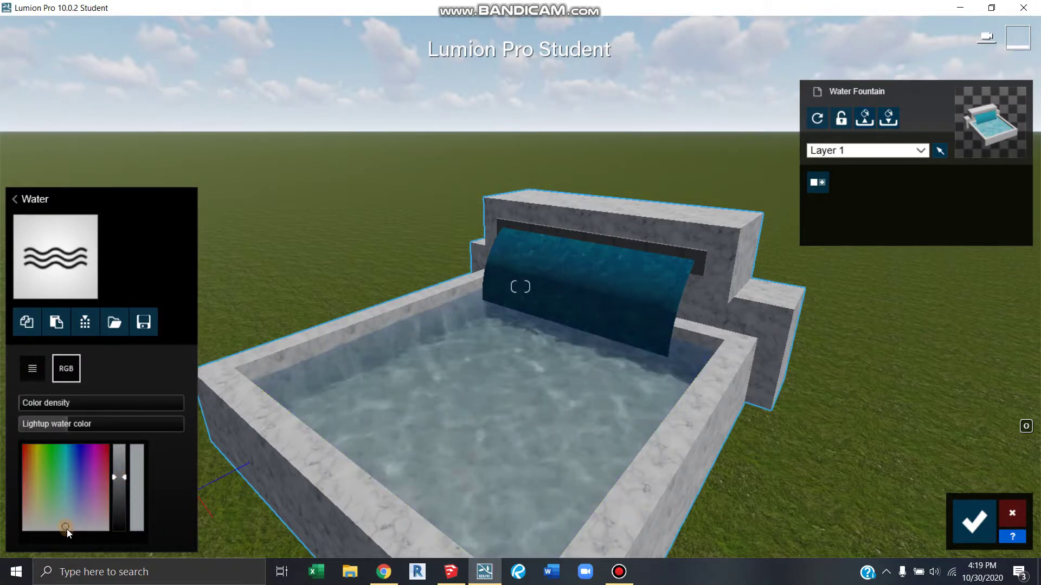
left_click_drag(122, 477, 122, 483)
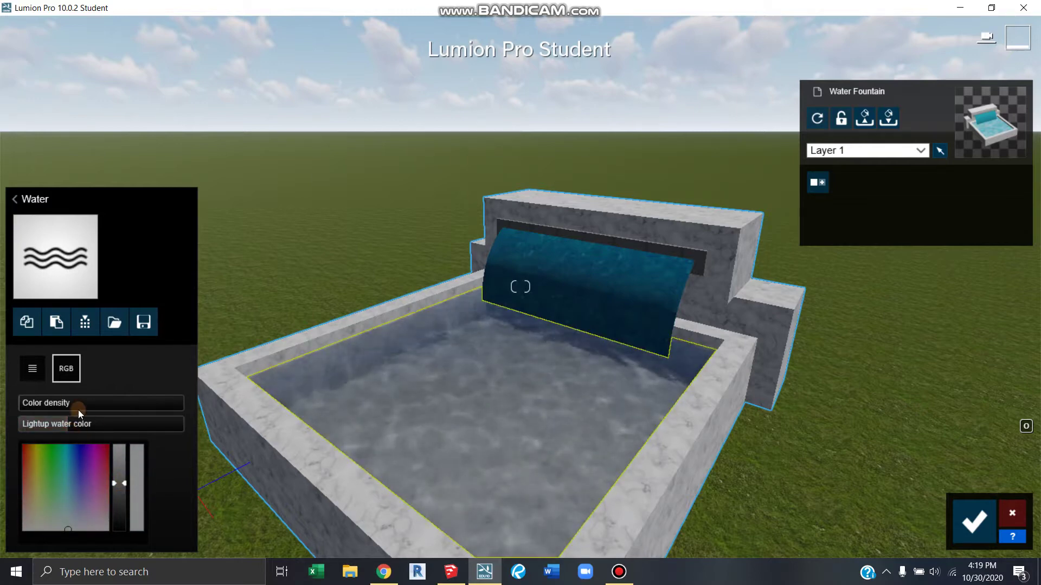
left_click_drag(30, 402, 72, 427)
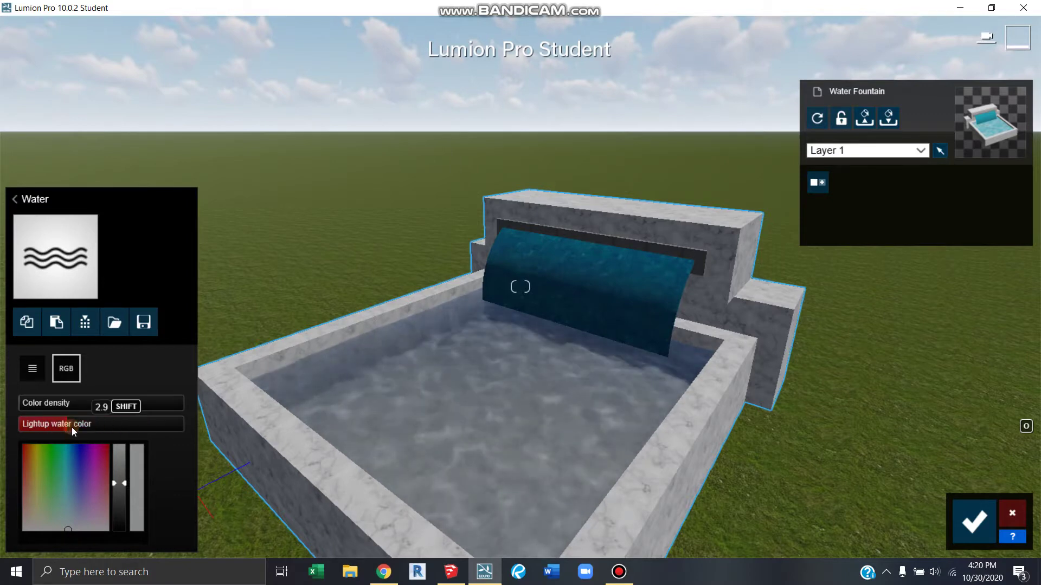
Try the pool water's wave height at 1.0 and at 0.0
left_click(36, 369)
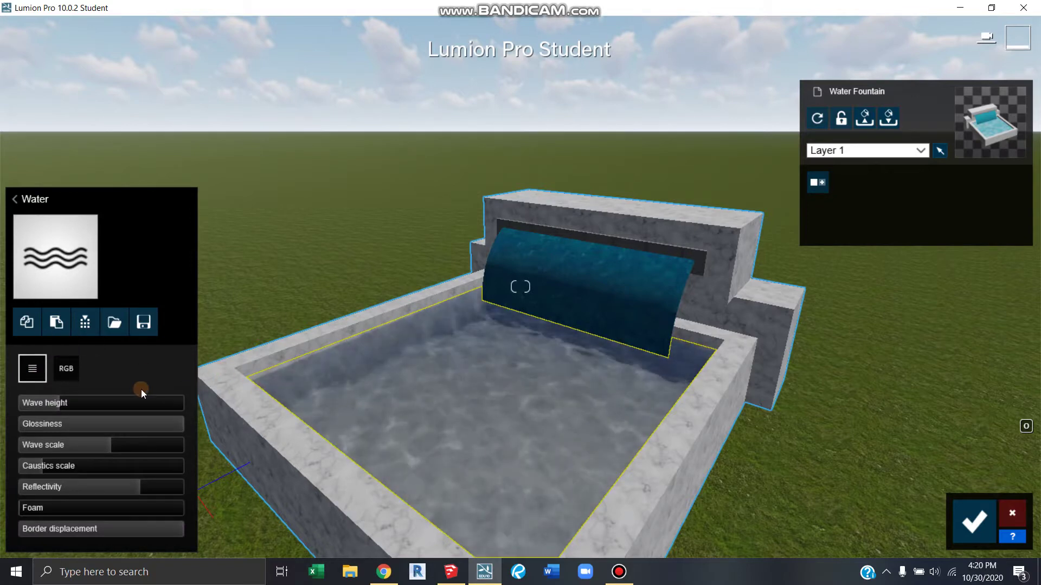
left_click_drag(66, 405, 177, 408)
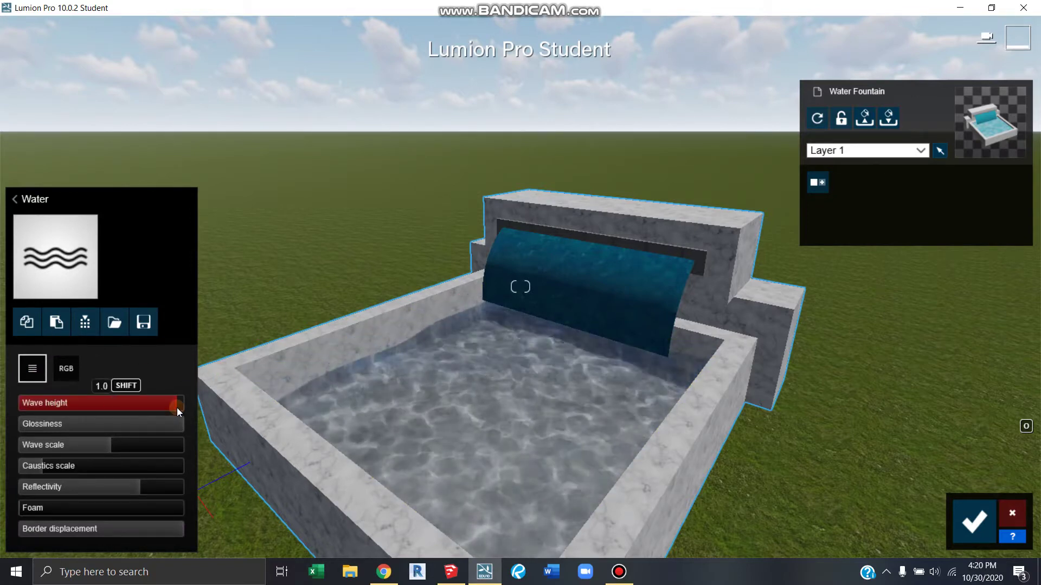
left_click_drag(176, 408, 24, 405)
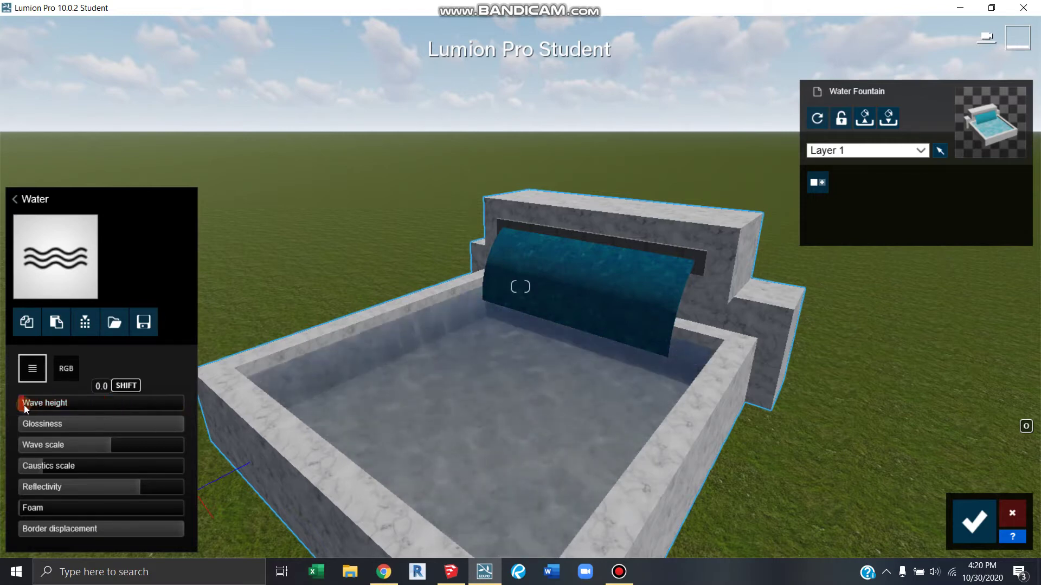
Set the pool water's wave height to about 0.2 and reduce its border displacement to the minimum
left_click_drag(183, 535, 118, 530)
left_click_drag(58, 402, 58, 400)
left_click_drag(116, 535, 141, 518)
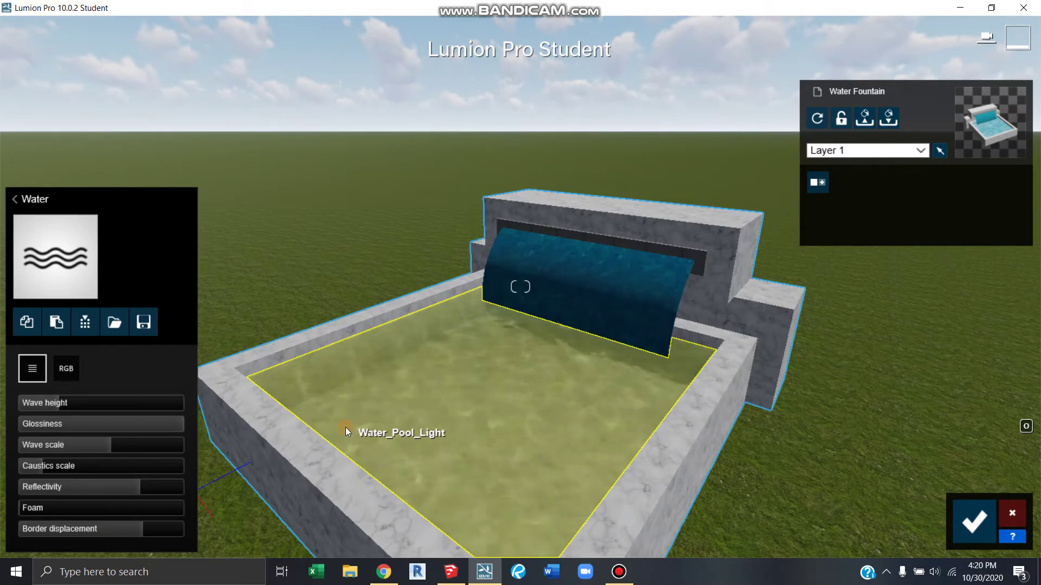
mouse_move(135, 531)
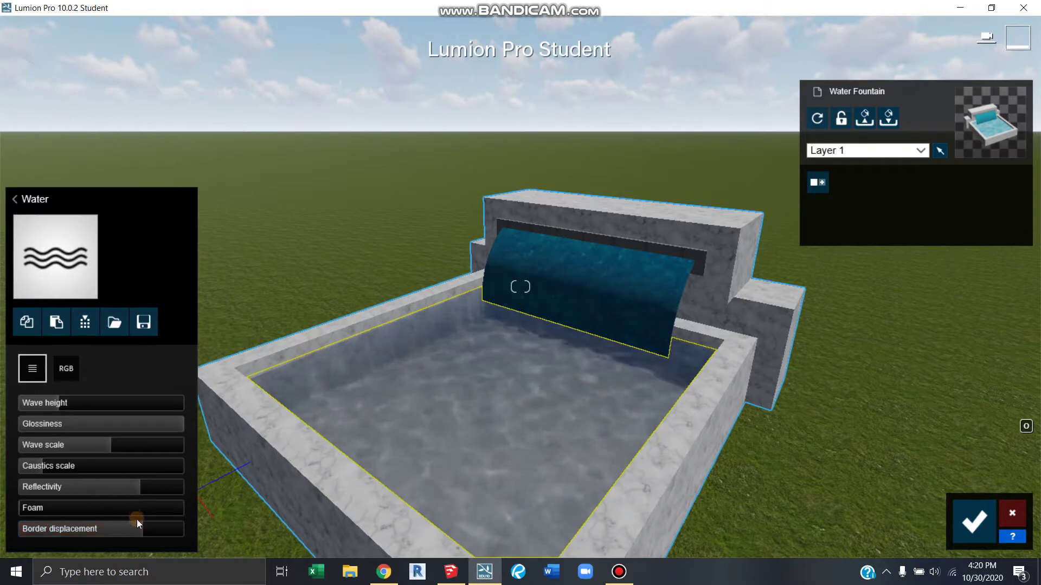
left_click_drag(134, 527, 21, 529)
Fine-tune the pool water: wave height about 0.3, full glossiness, wave scale about 0.4 and caustics scale about 0.2
mouse_move(56, 402)
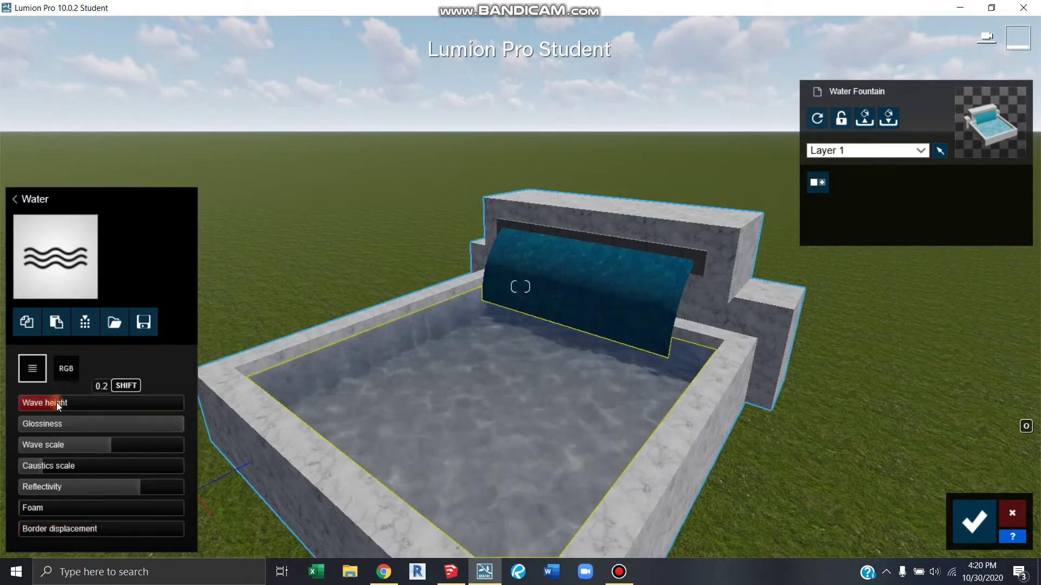
mouse_move(176, 424)
left_mouse_down()
mouse_move(12, 437)
mouse_move(186, 420)
left_mouse_up()
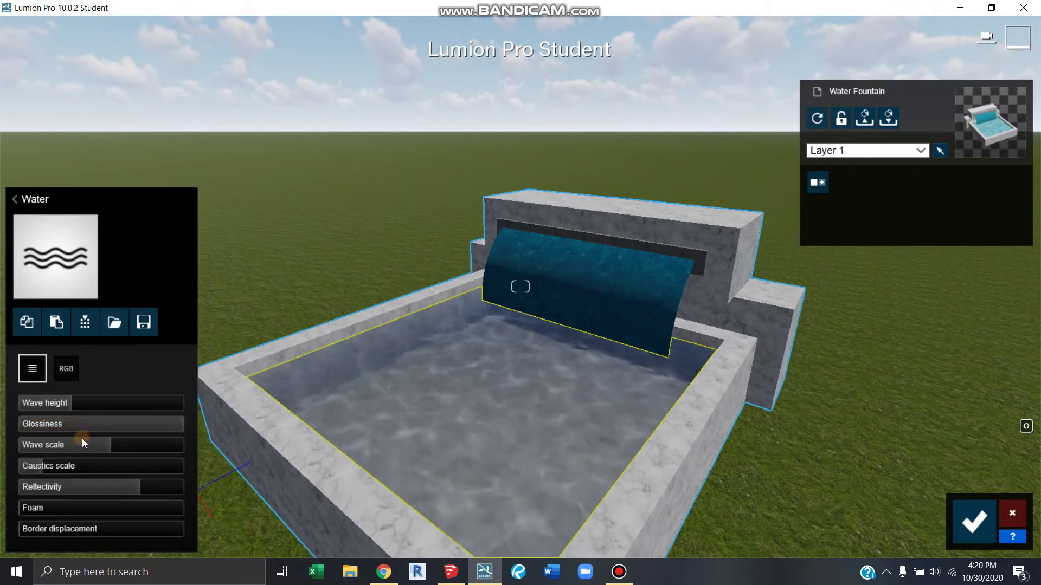
right_click_drag(423, 441, 447, 437)
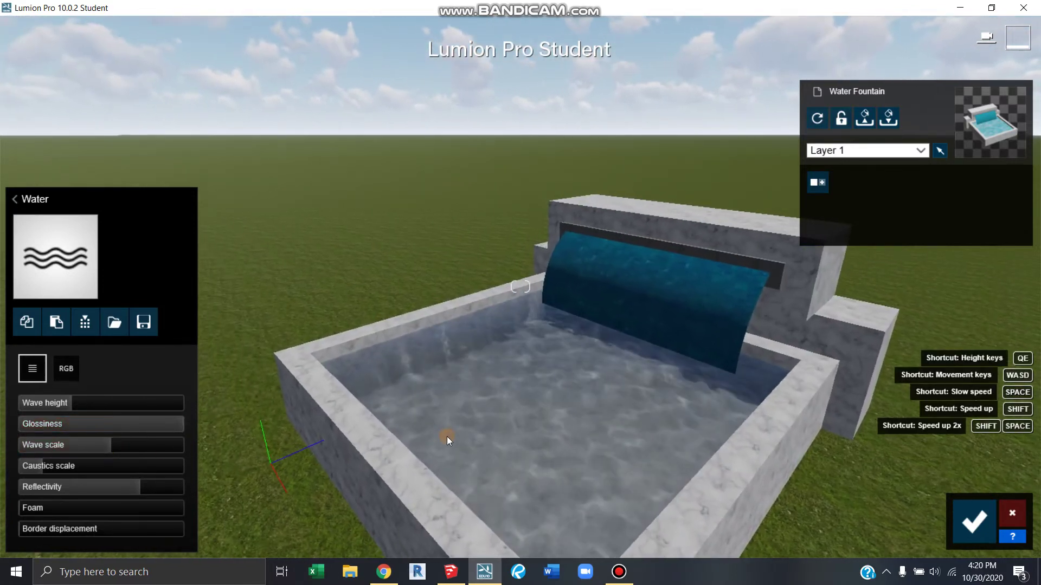
left_click_drag(129, 454, 100, 444)
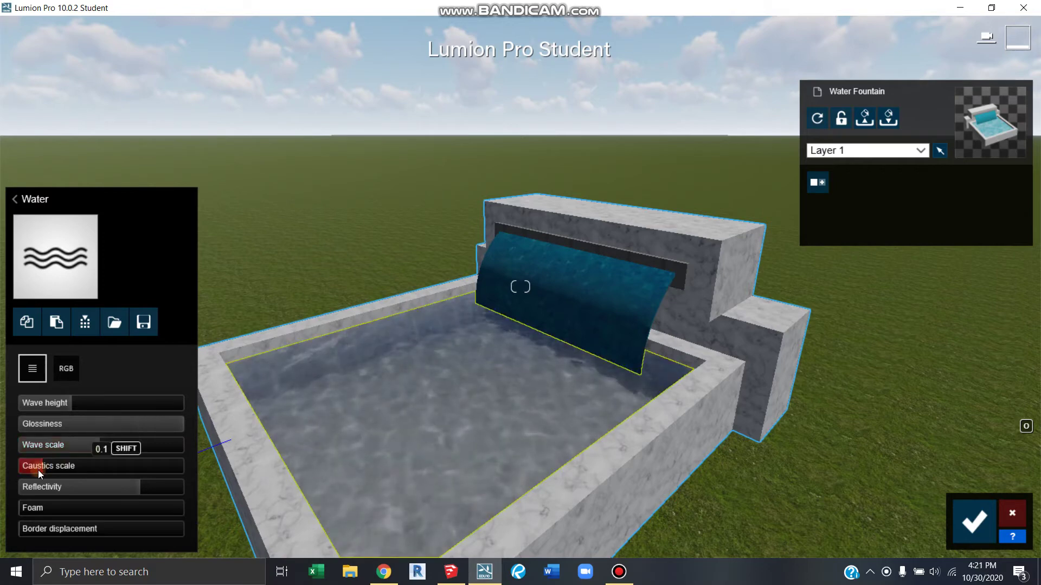
left_click_drag(40, 474, 88, 448)
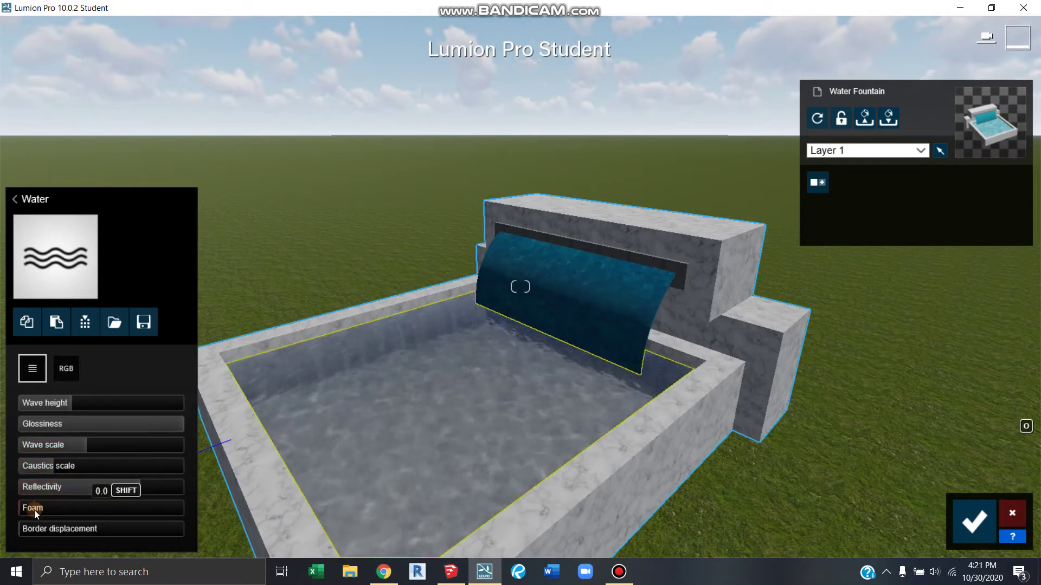
Try a high foam amount on the pool water, check it along the pool's edge, and set foam back to the minimum
left_click_drag(25, 506, 169, 501)
scroll(275, 336, "up", 3)
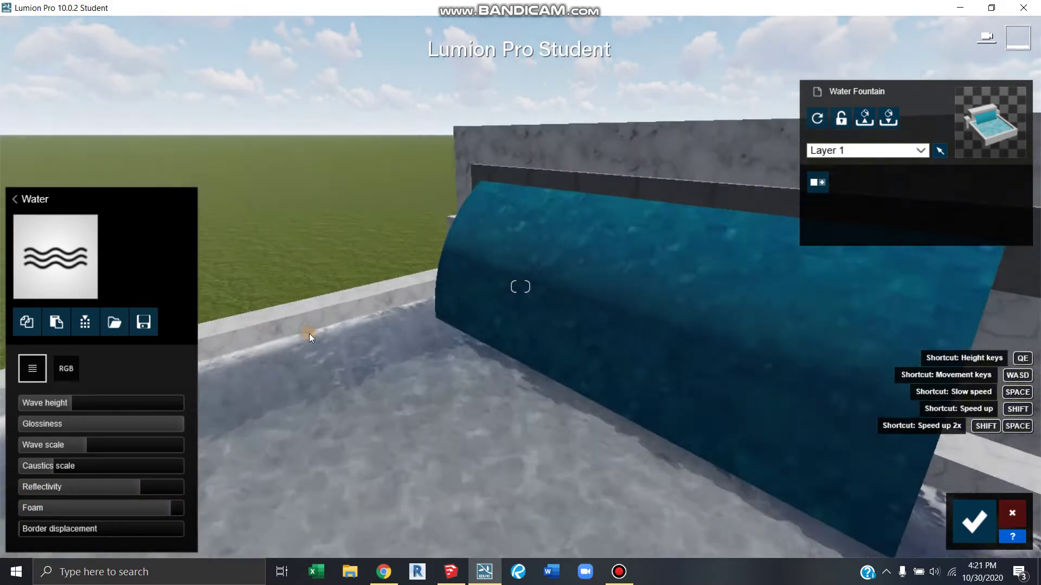
right_click_drag(309, 333, 271, 333)
right_click_drag(423, 352, 335, 360)
key("w")
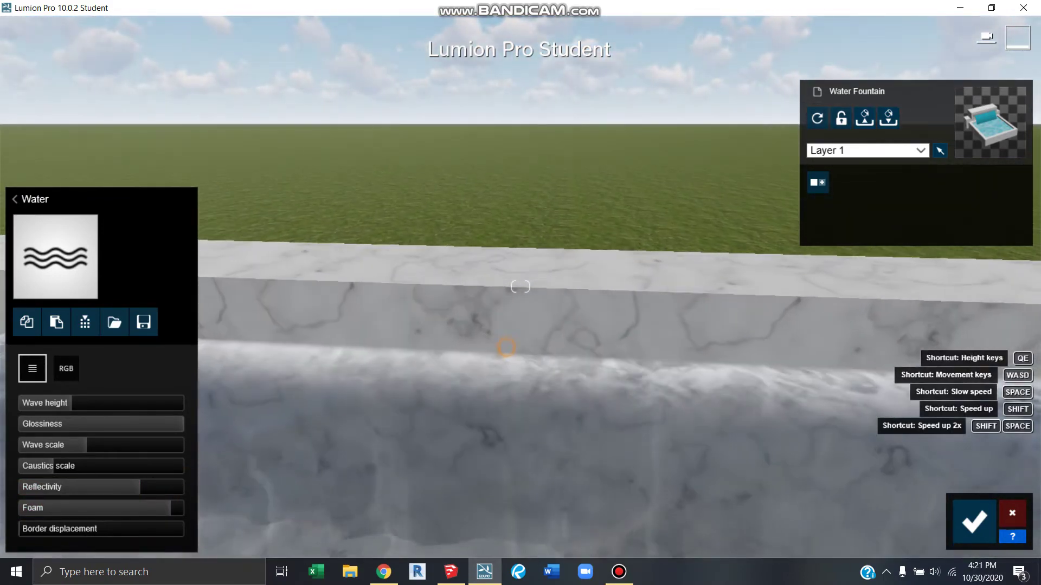
right_click_drag(506, 349, 529, 350)
left_click_drag(167, 507, 15, 521)
Apply the Waterfall material to the curved water sheet below the slot in the back wall
key("a")
right_click_drag(496, 404, 246, 384)
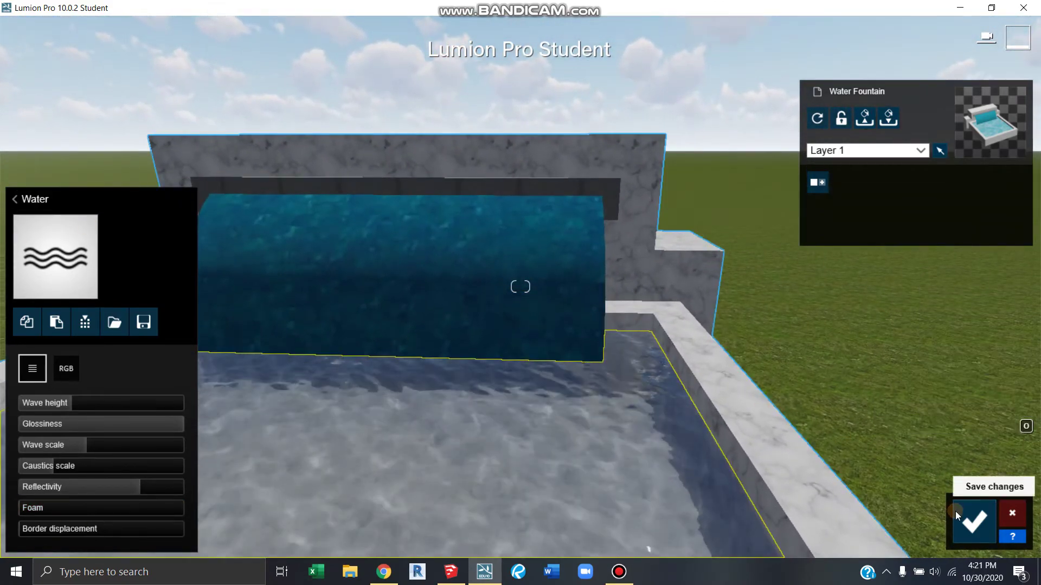
left_click(545, 275)
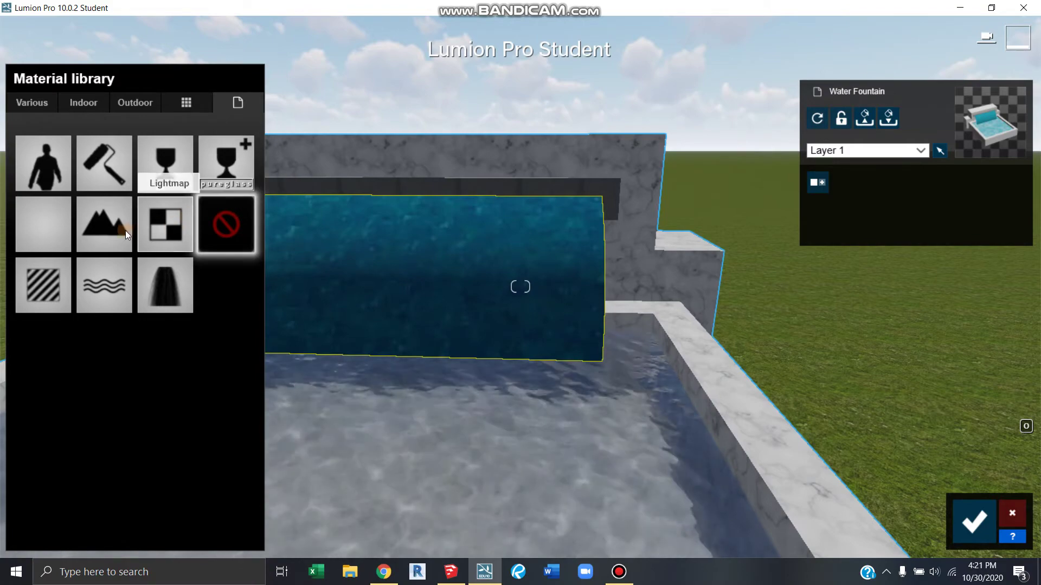
left_click(154, 285)
scroll(363, 315, "down", 5)
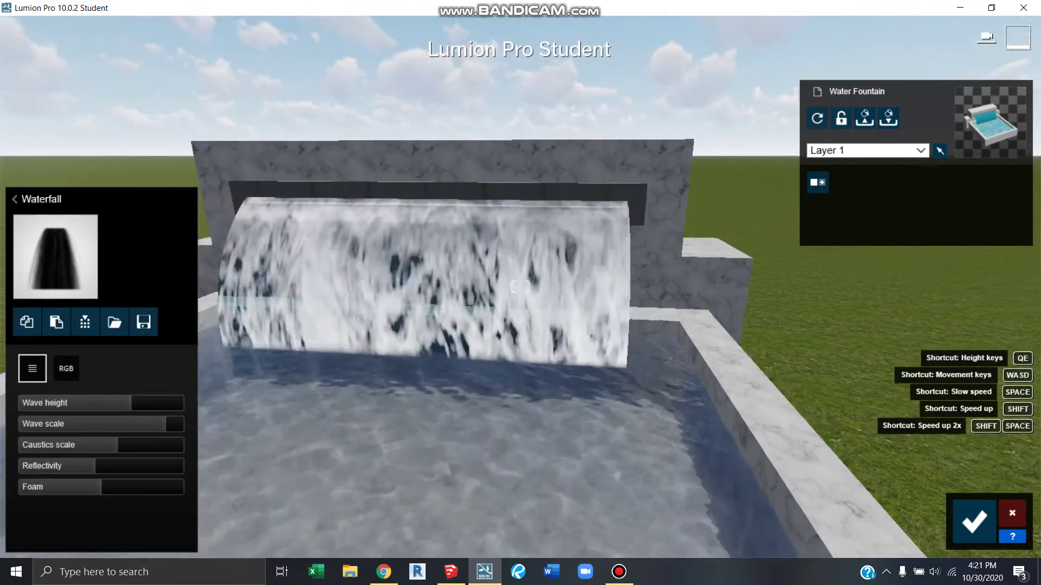
Set the waterfall's wave height to 0.0
key("d")
right_click_drag(520, 286, 645, 286)
key("w")
key("a")
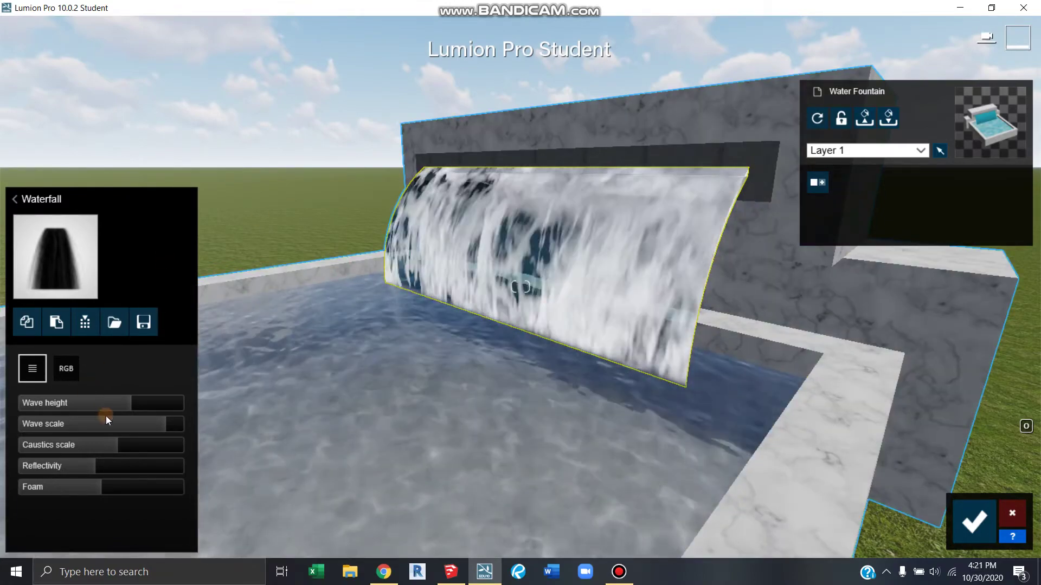
left_click_drag(125, 402, 19, 400)
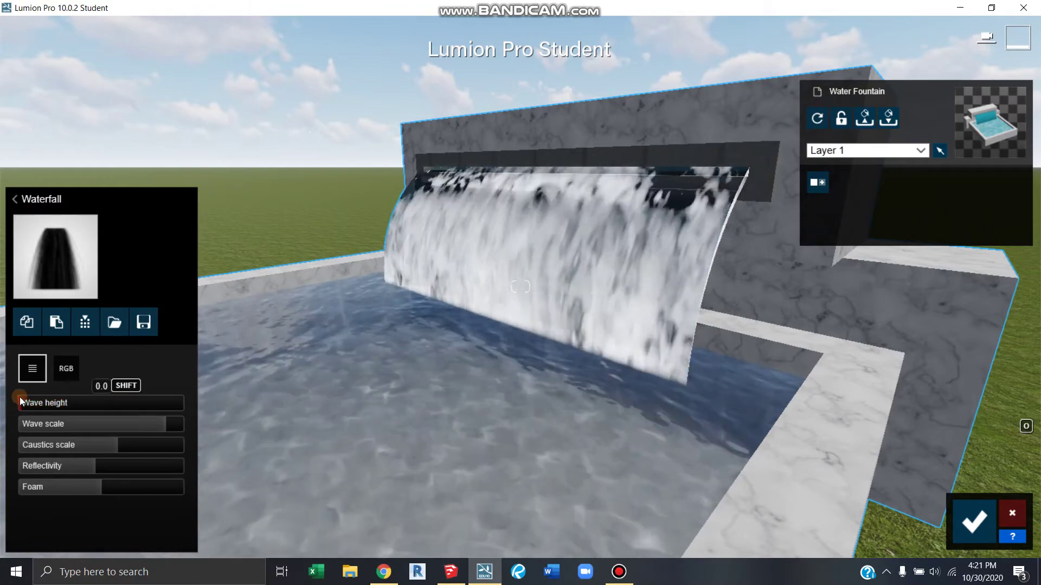
Change the waterfall's colour to a slightly brighter, neutral light grey
left_click(65, 369)
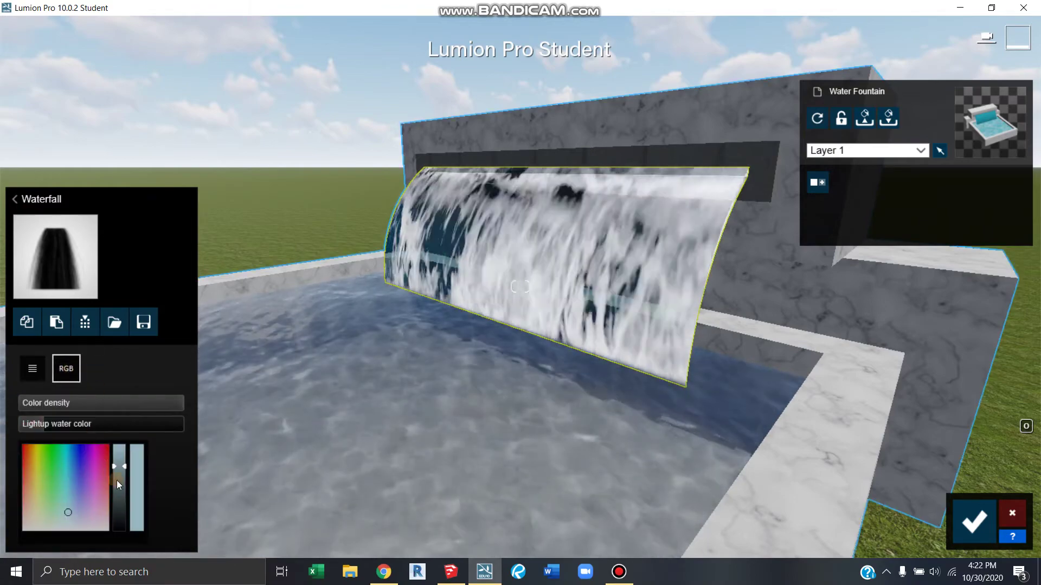
left_click_drag(122, 487, 122, 455)
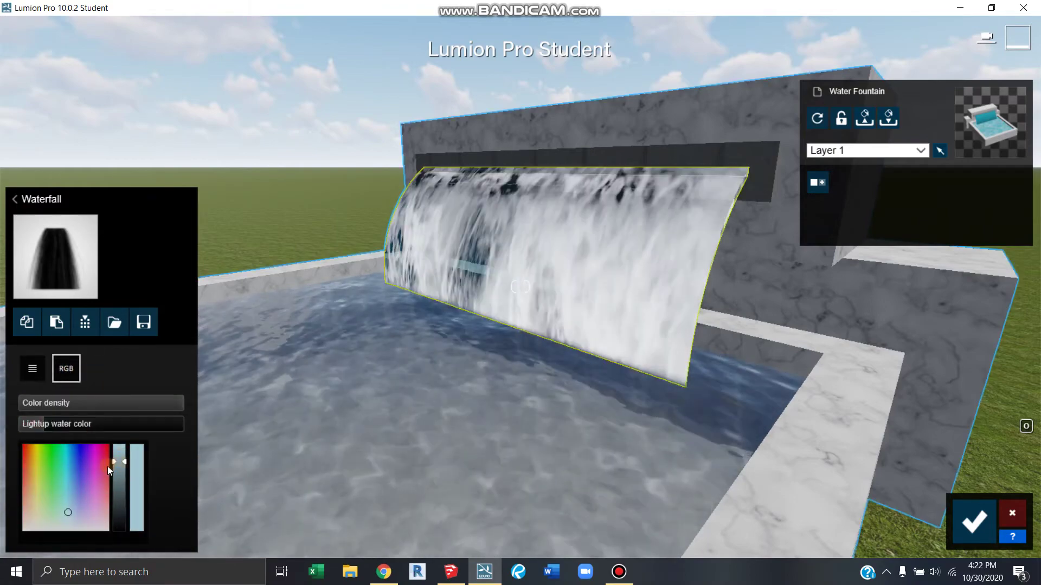
left_click(104, 462)
mouse_move(103, 462)
left_mouse_down()
mouse_move(83, 484)
mouse_move(79, 535)
left_mouse_up()
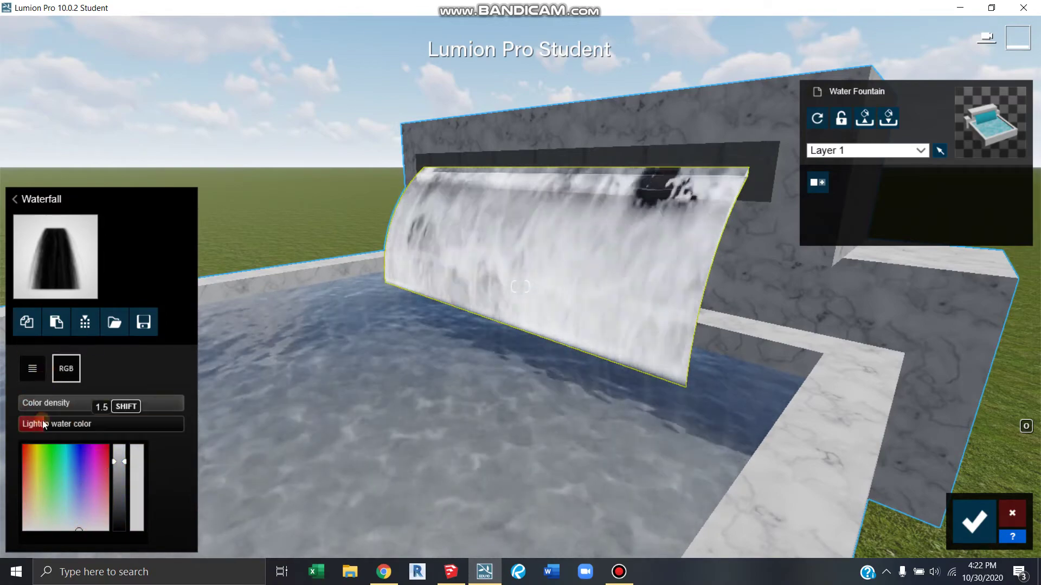
Set the waterfall's caustics scale to the maximum, wave scale to about 0.4 and foam to nearly zero, keeping wave height at 0.0
left_click(32, 368)
left_click_drag(60, 409, 9, 406)
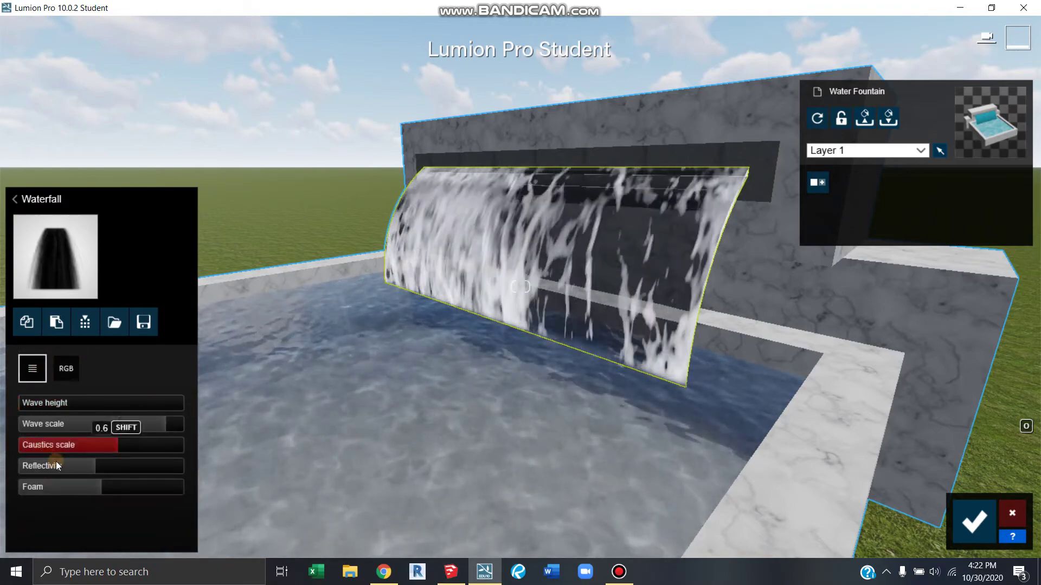
left_click_drag(95, 446, 201, 443)
left_click_drag(213, 441, 86, 425)
left_click_drag(98, 483, 24, 482)
Examine the waterfall's transparency and flow from the side and from the front of the pool
key("d")
right_click_drag(561, 351, 477, 319)
key("w")
key("w")
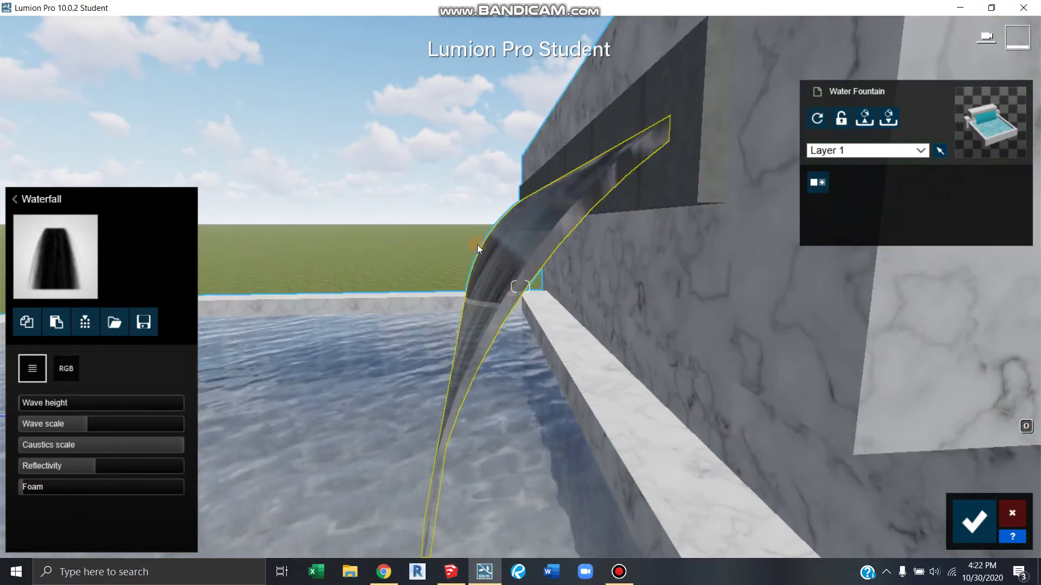
key("a")
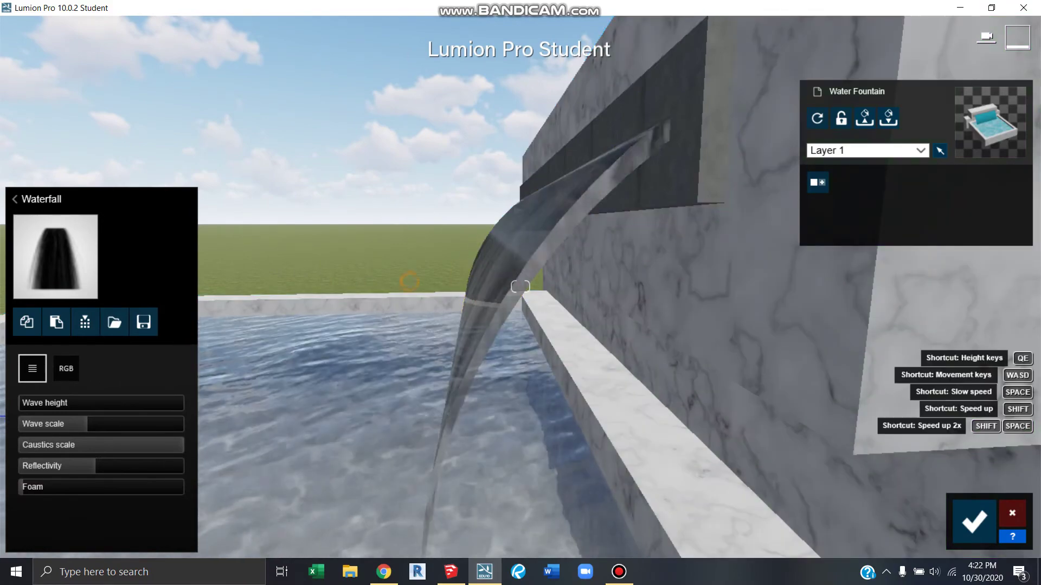
right_click_drag(409, 282, 483, 299)
key("d")
key("d")
key("s")
key("a")
key("w")
key("s")
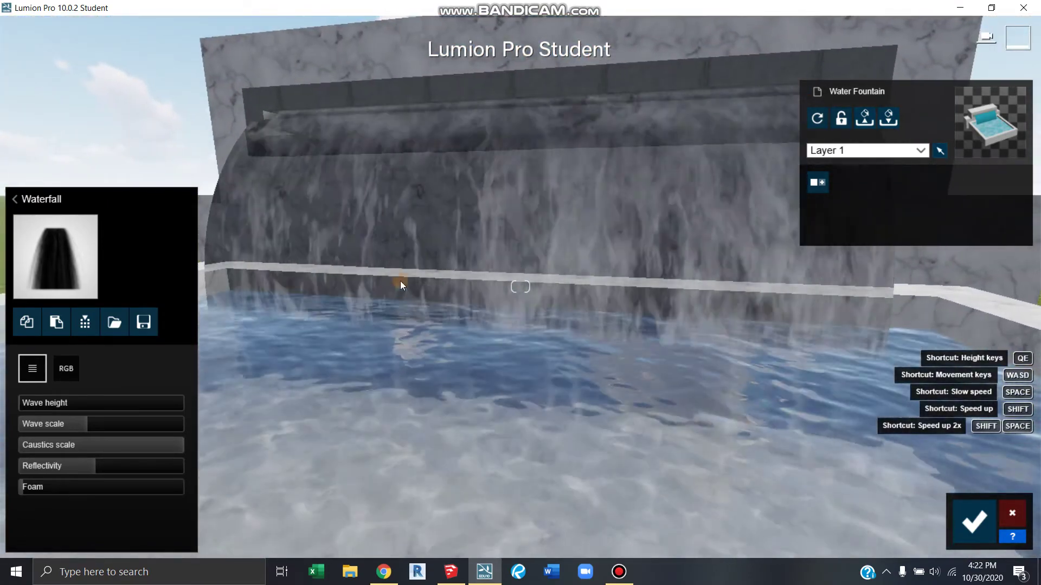
Keep the waterfall's foam at almost zero and check the fountain from its opposite side
mouse_move(33, 495)
left_mouse_down()
mouse_move(148, 490)
mouse_move(21, 490)
left_mouse_up()
key("s")
key("d")
right_click_drag(474, 293, 428, 330)
key("q")
key("a")
key("d")
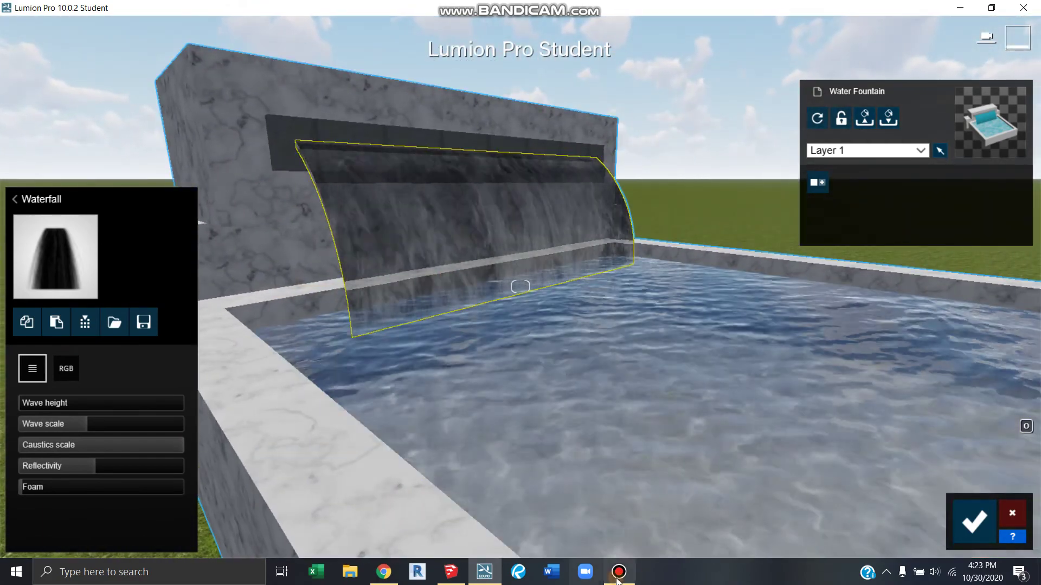
mouse_move(618, 578)
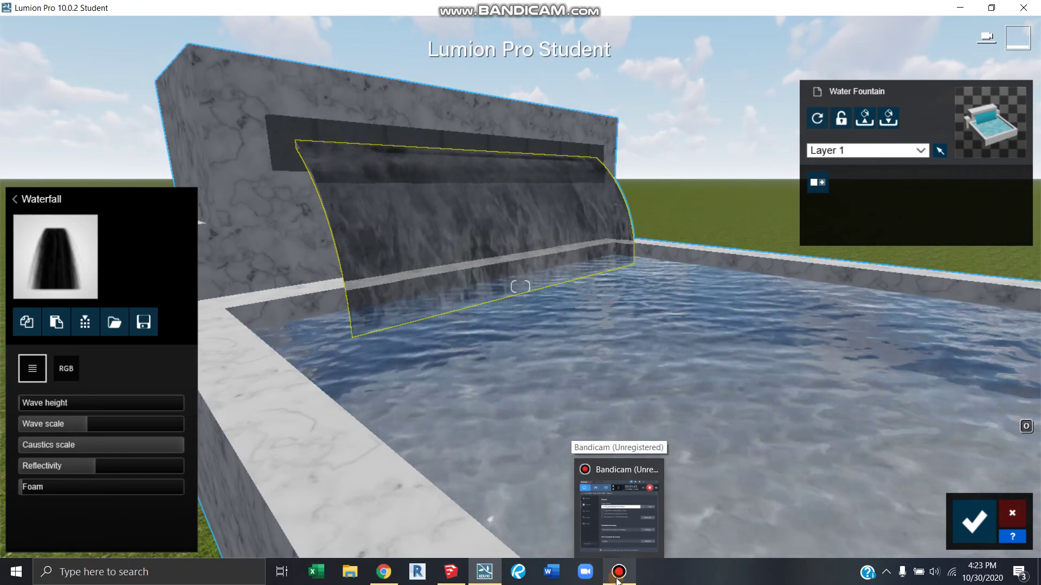